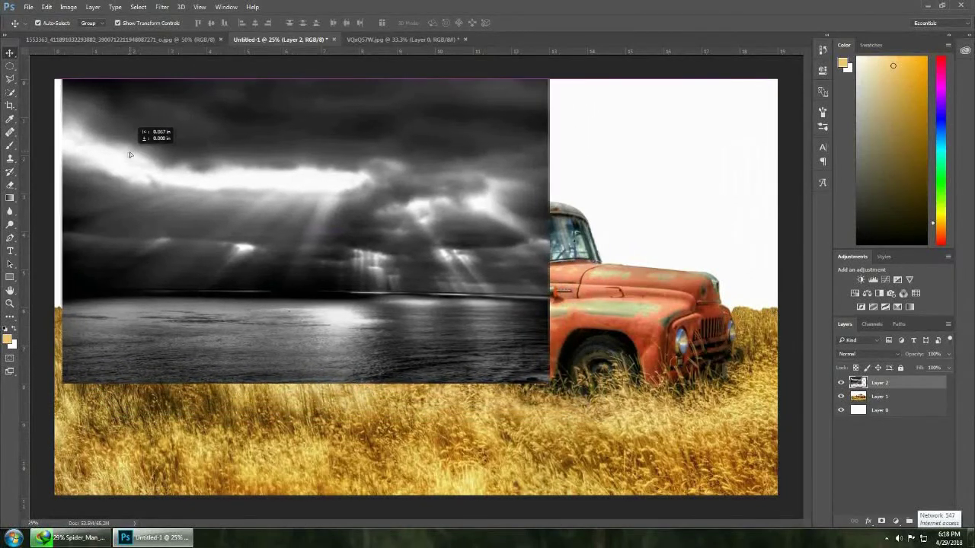
Step: Stretch the seascape layer to span the canvas width and cover the wheat strip
left_click_drag(133, 152, 122, 153)
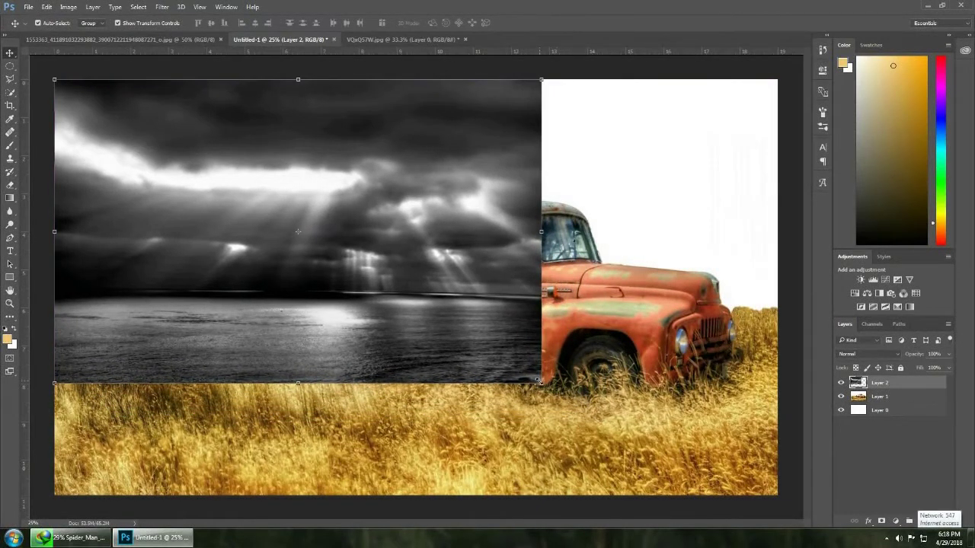
mouse_move(540, 382)
left_mouse_down()
mouse_move(785, 449)
mouse_move(776, 443)
left_mouse_up()
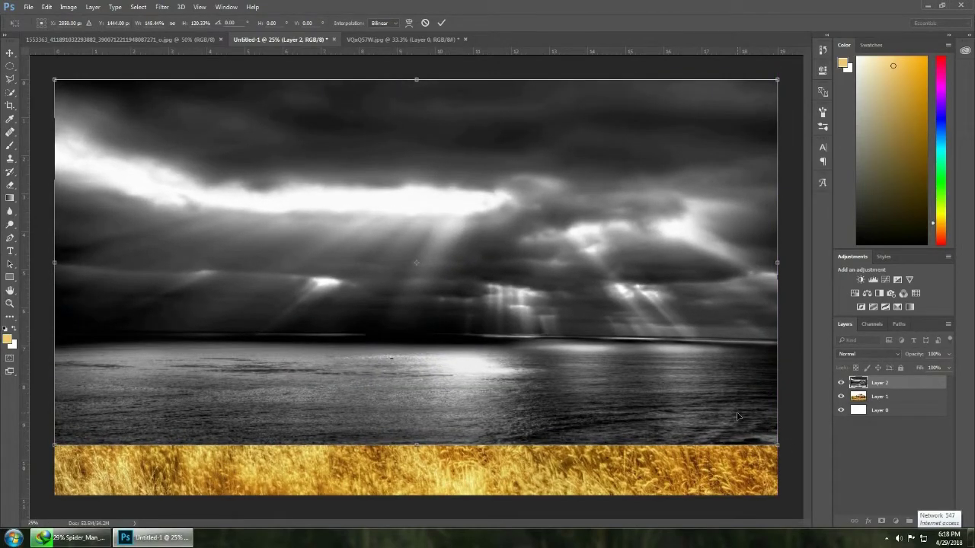
left_click_drag(775, 444, 777, 495)
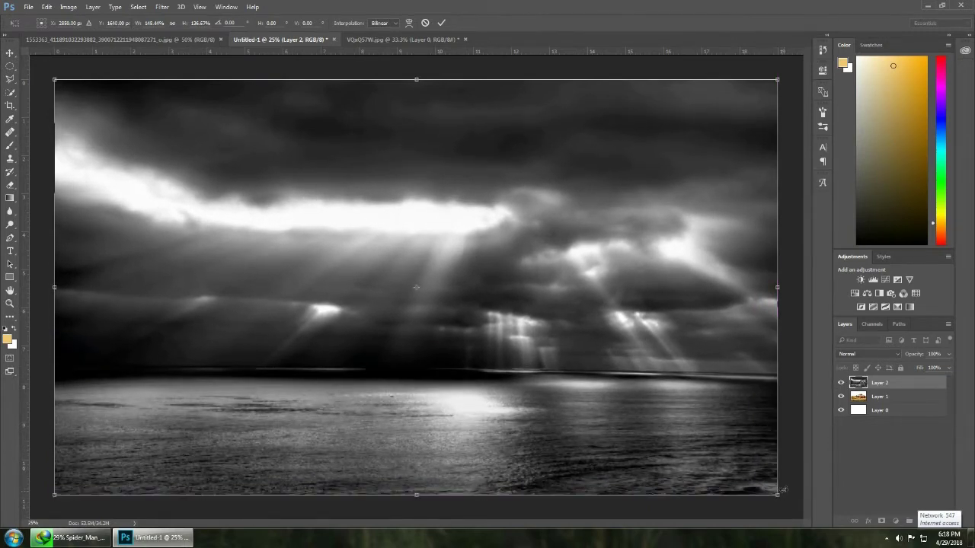
key("Return")
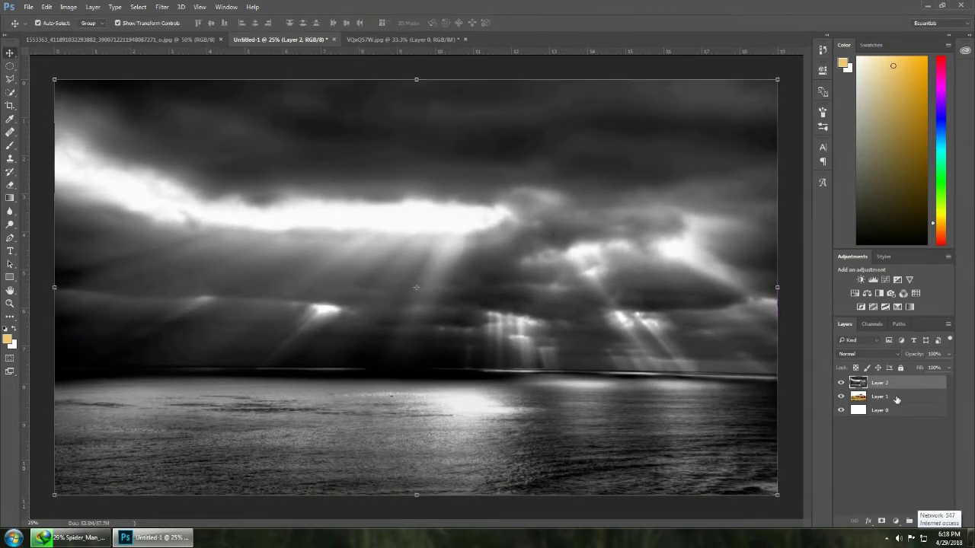
Step: Reorder the truck and white layers, shrink the seascape, then delete the seascape layer
left_click_drag(893, 398, 895, 383)
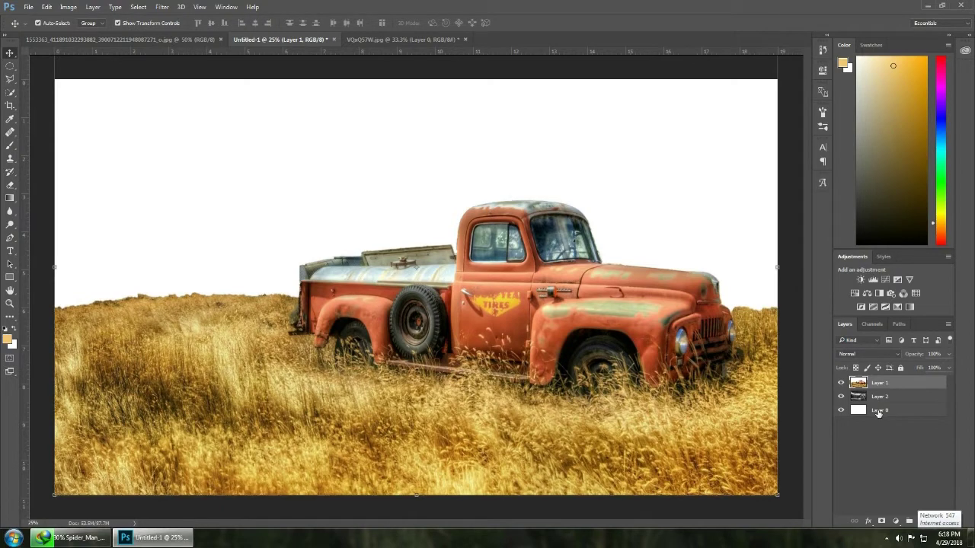
left_click_drag(878, 412, 877, 381)
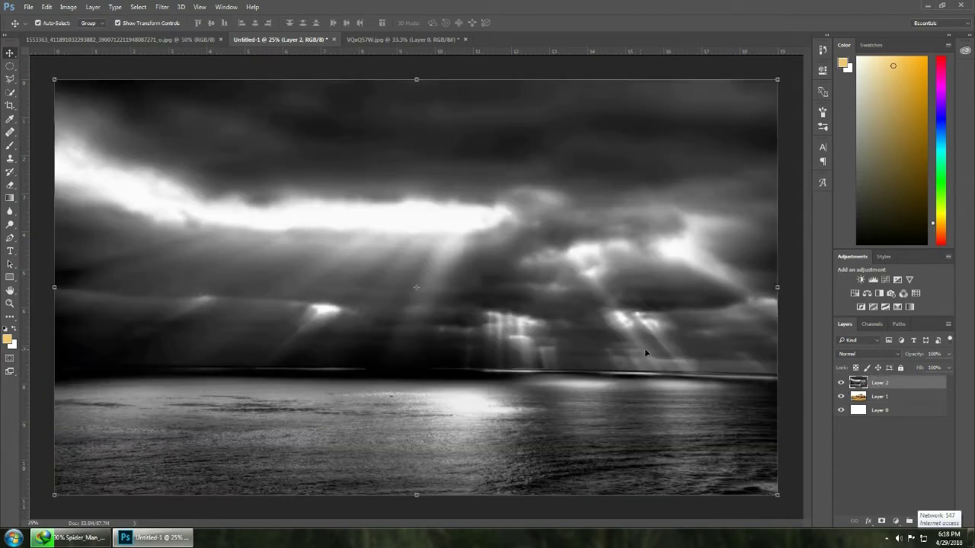
left_click(776, 495)
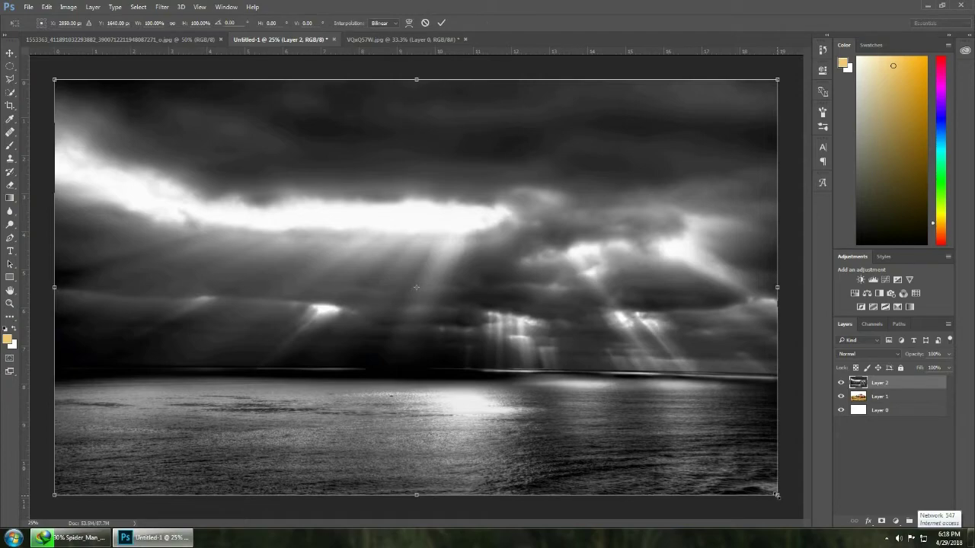
mouse_move(777, 495)
left_mouse_down()
mouse_move(512, 271)
mouse_move(507, 339)
left_mouse_up()
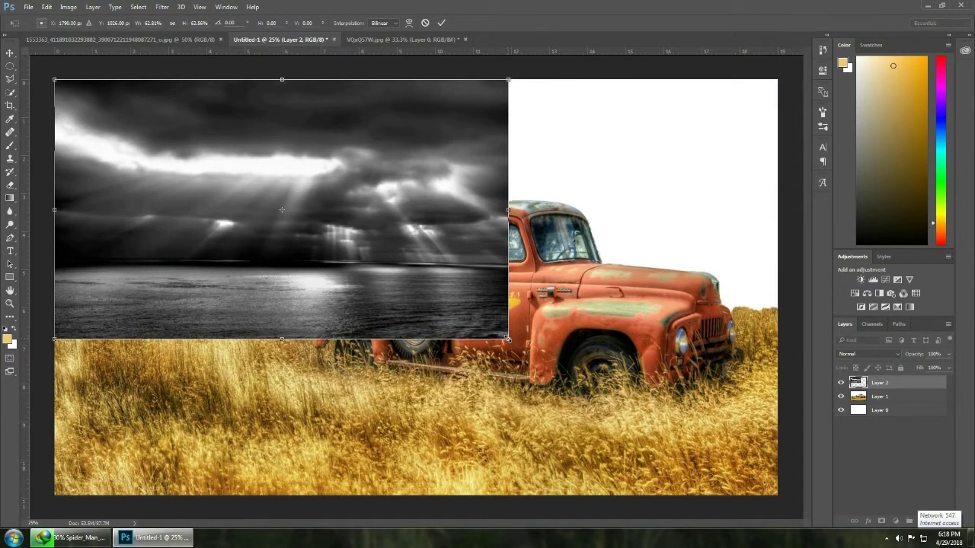
key("Return")
key("Delete")
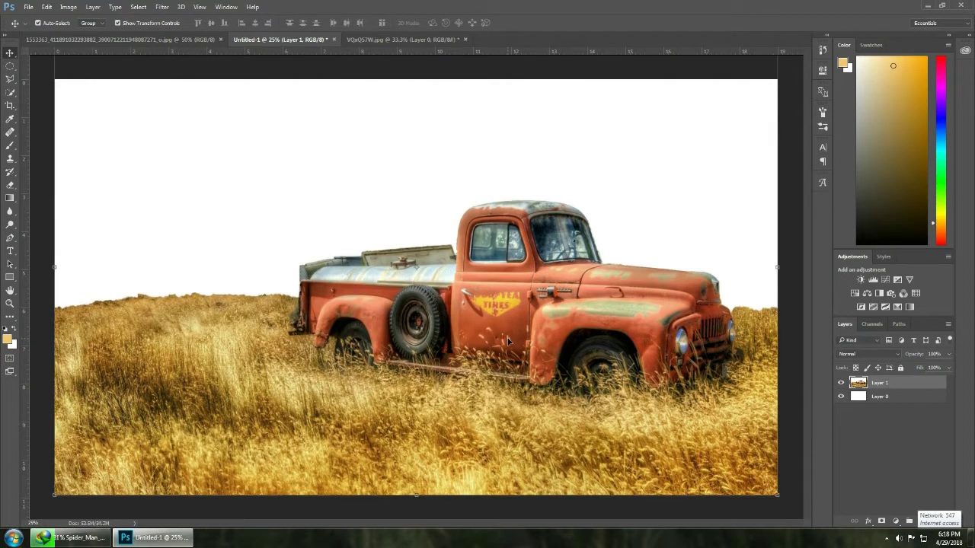
Step: Delete Layer 1, then close Untitled-1 and VQxQ57W.jpg without saving either
key("Delete")
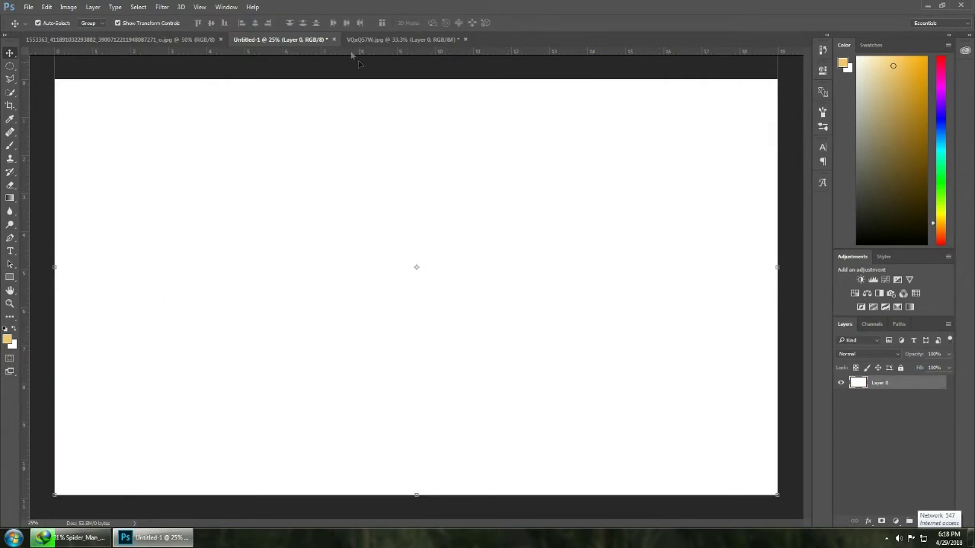
left_click(332, 39)
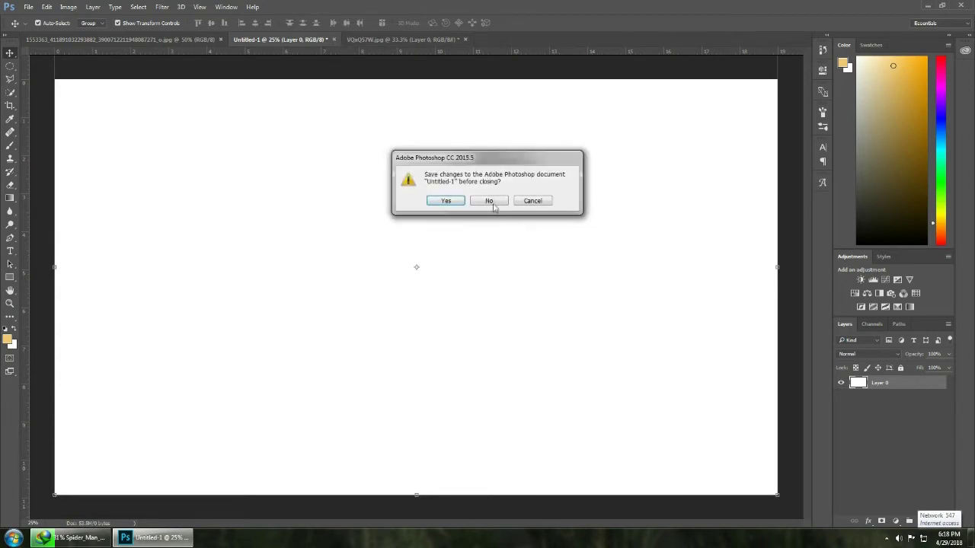
left_click(492, 201)
left_click(352, 39)
left_click(489, 201)
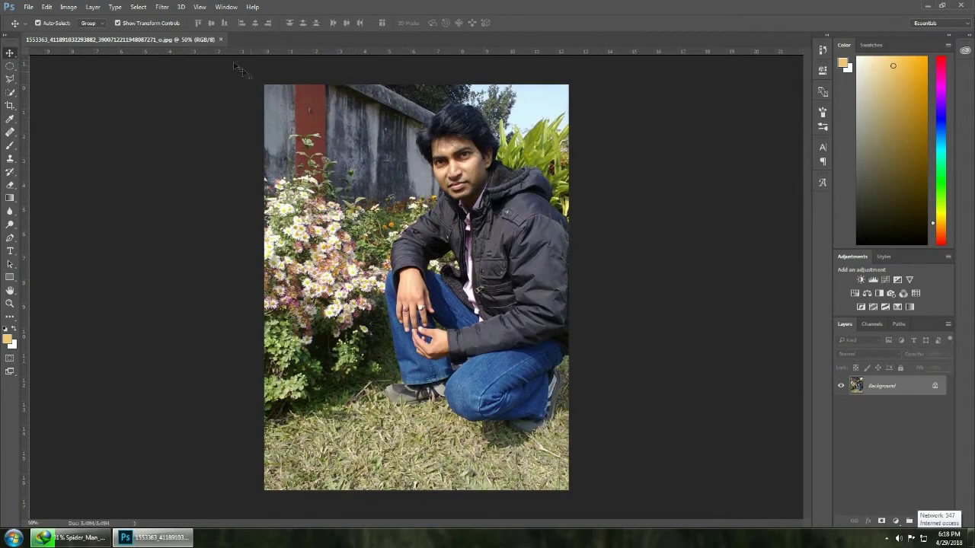
left_click(29, 8)
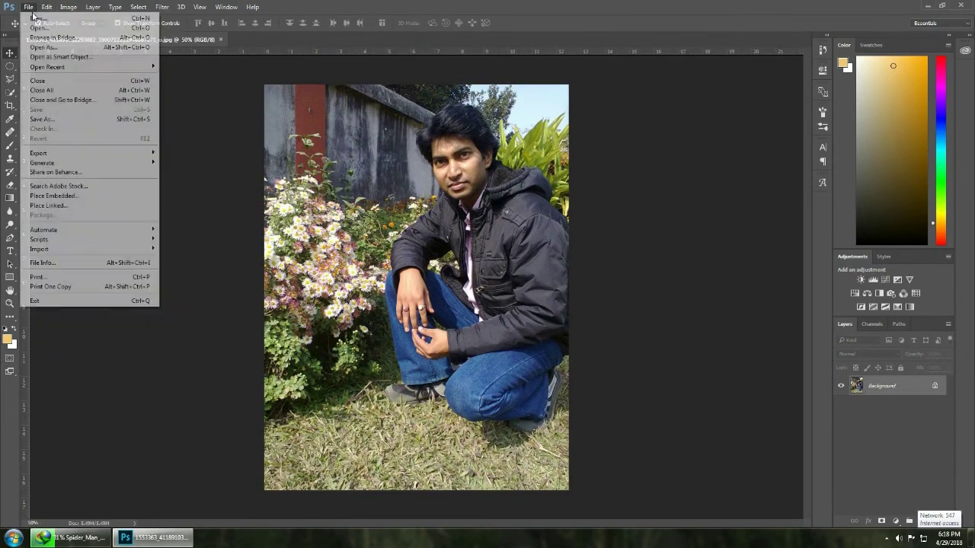
left_click(47, 19)
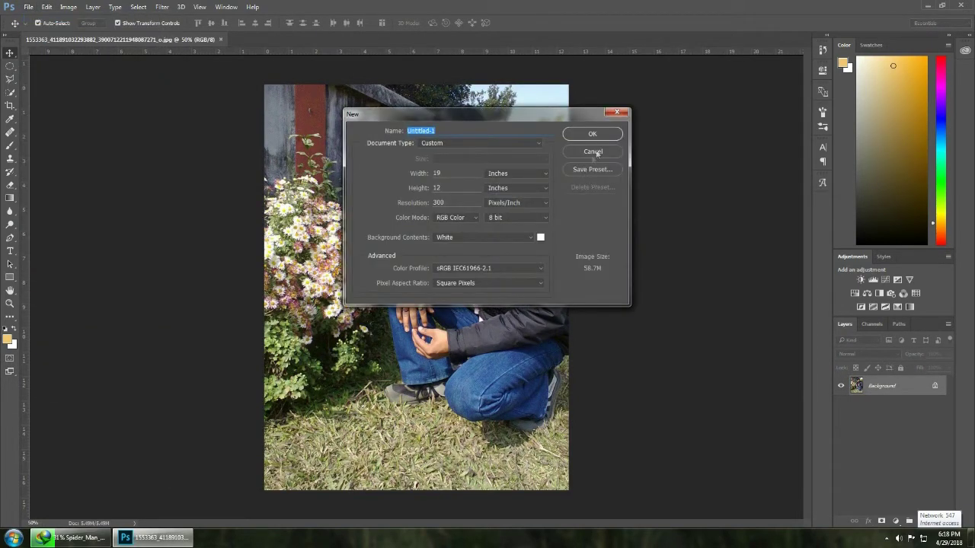
left_click(440, 173)
key("BackSpace")
left_click(579, 135)
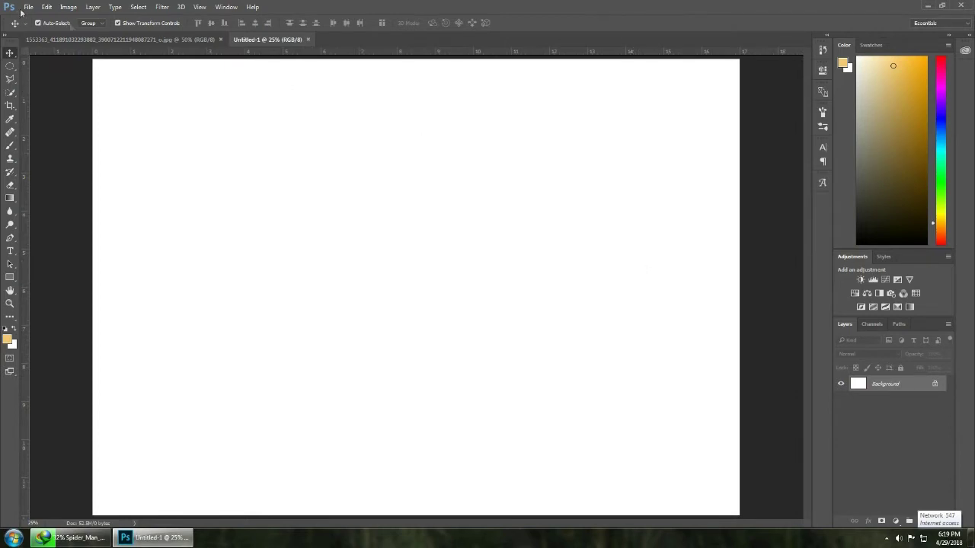
left_click(309, 39)
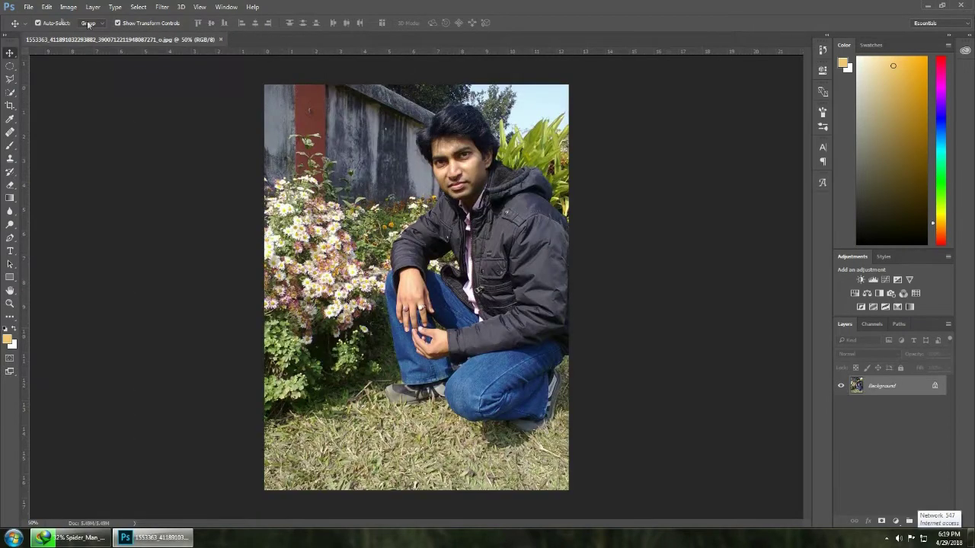
Step: Create a new blank document 21 inches wide by 12 inches tall at 300 ppi
left_click(29, 7)
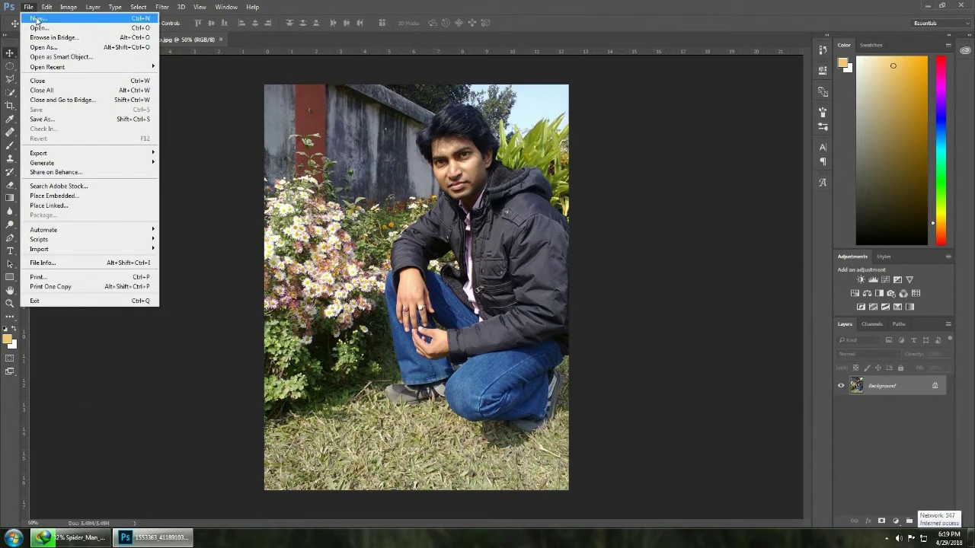
left_click(38, 17)
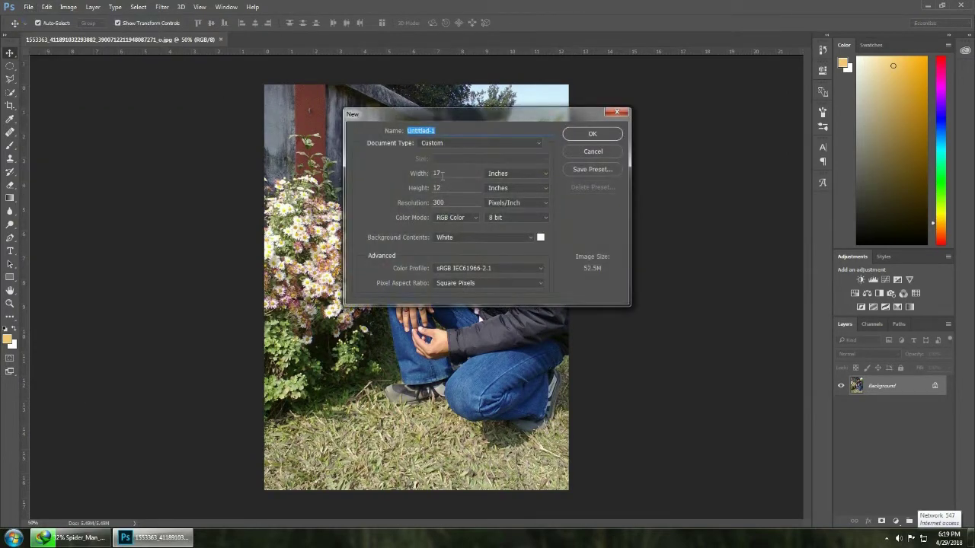
left_click(442, 175)
key("BackSpace")
key("BackSpace")
type("21")
left_click(598, 136)
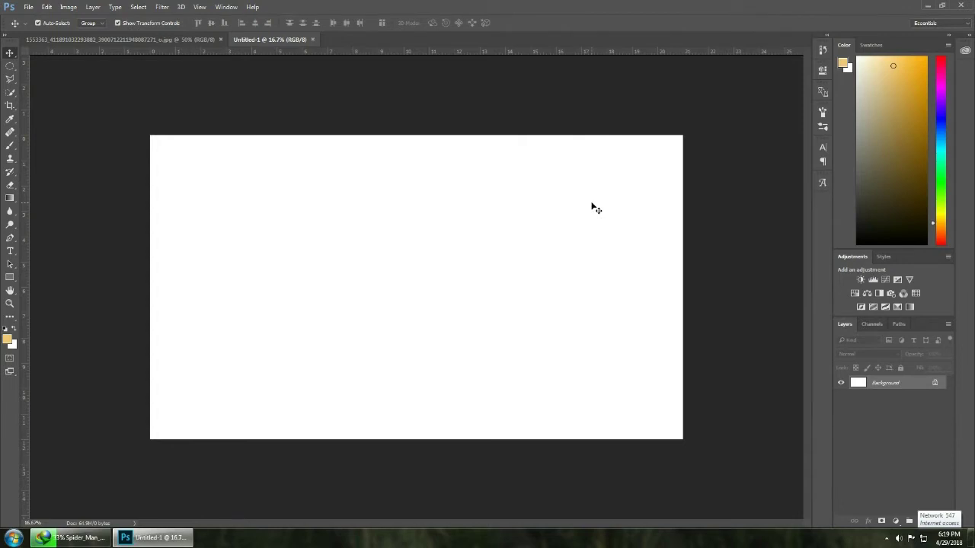
Step: Zoom the blank canvas in and out, then fit it on screen with Ctrl+0
key("ctrl+plus")
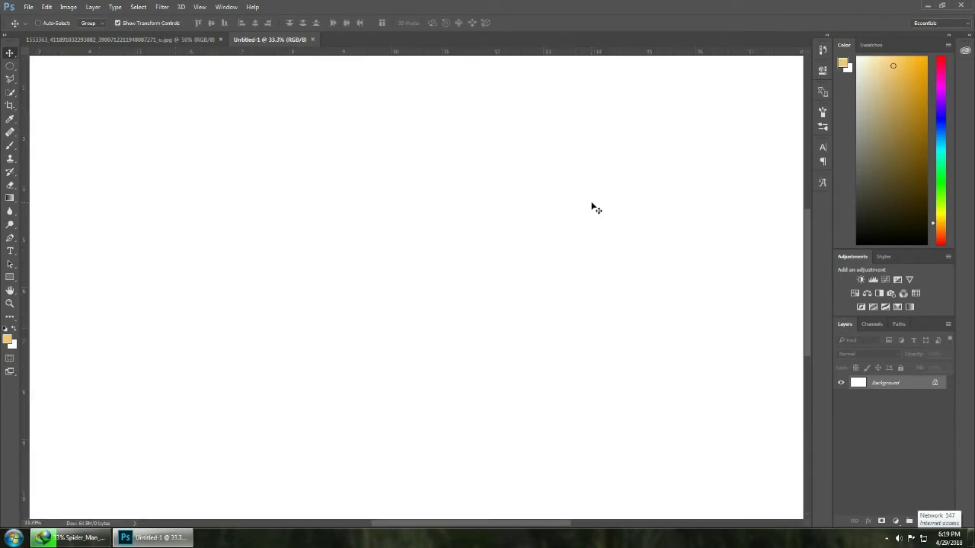
key("ctrl+minus")
key("ctrl+minus")
key("ctrl+plus")
key("ctrl+plus")
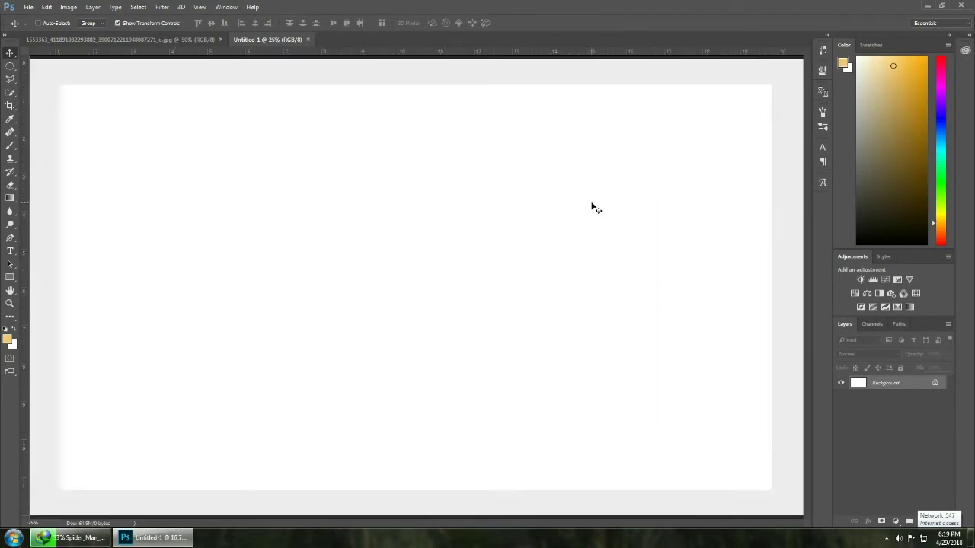
key("ctrl+plus")
key("ctrl+minus")
key("ctrl+minus")
key("ctrl+plus")
key("ctrl+0")
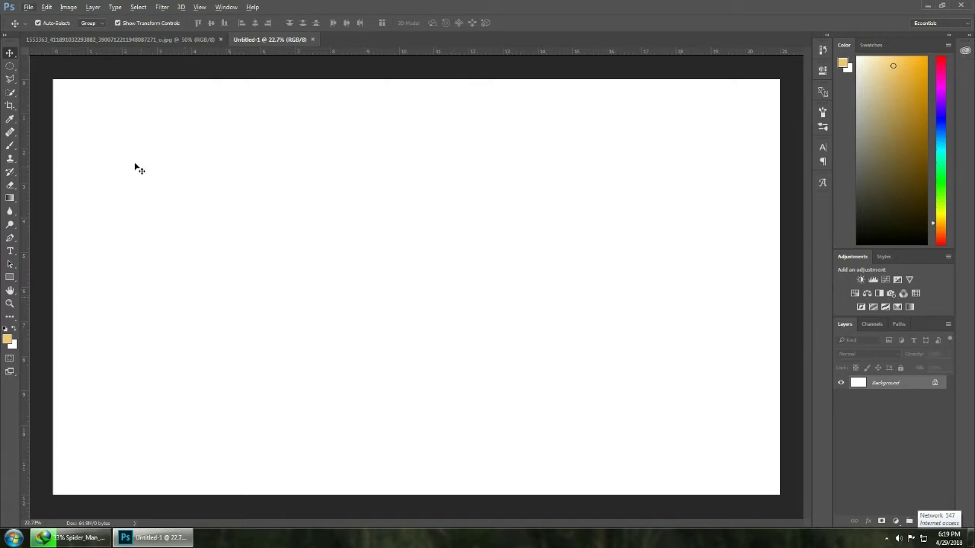
Step: Flip to the portrait document and back to the blank canvas, then open the File menu
left_click(122, 39)
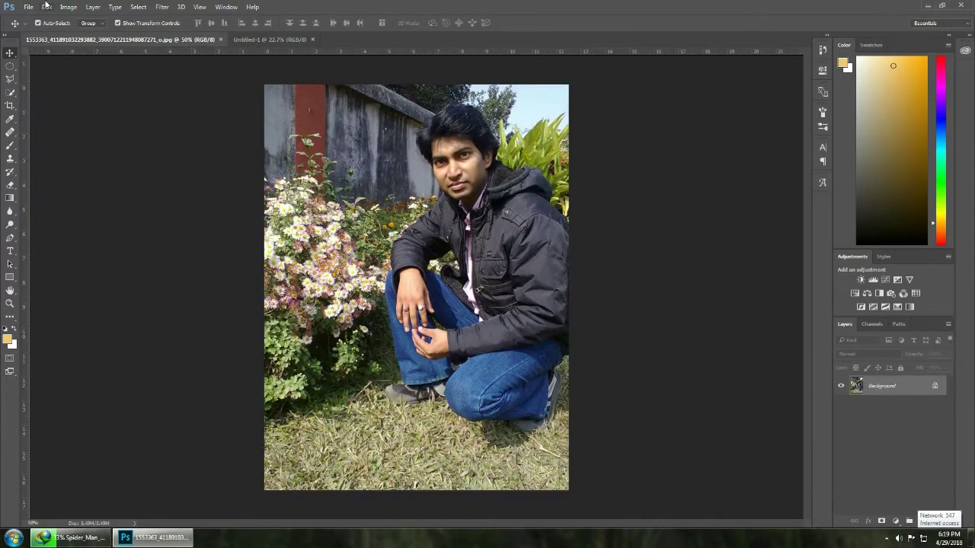
left_click(268, 40)
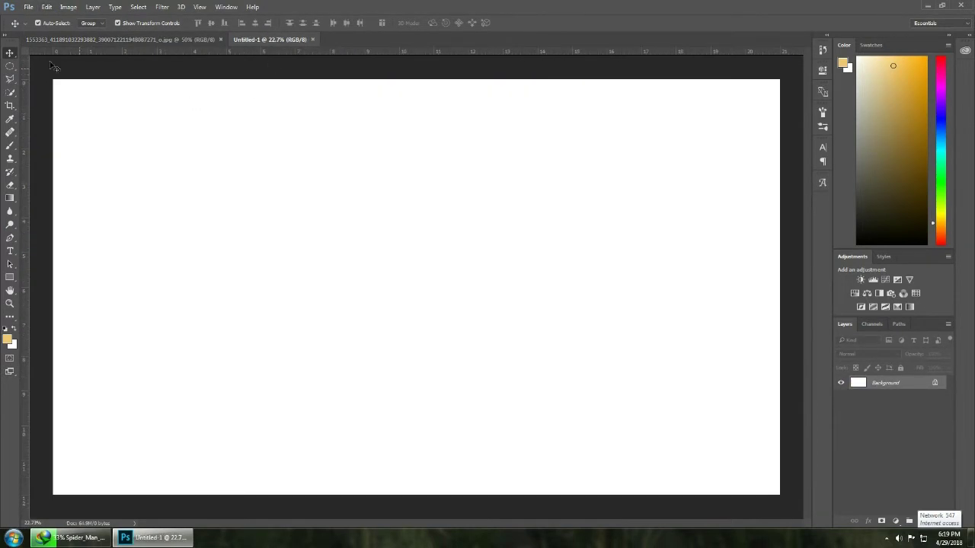
left_click(27, 7)
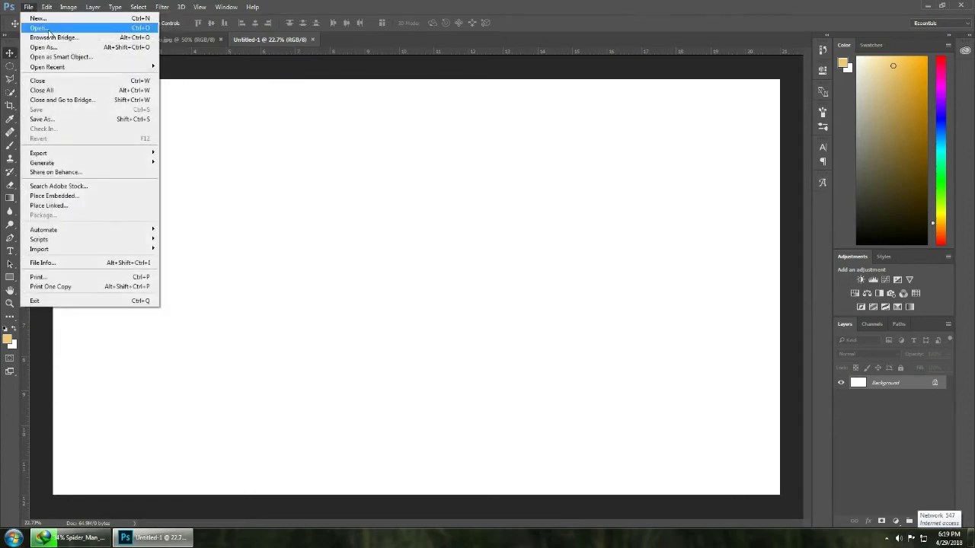
Step: Open truck_garage_field_farming_column_wires_clearly_60364_3840x2160.jpg from E:\PHOTOSHOP DOCUMENT
left_click(48, 28)
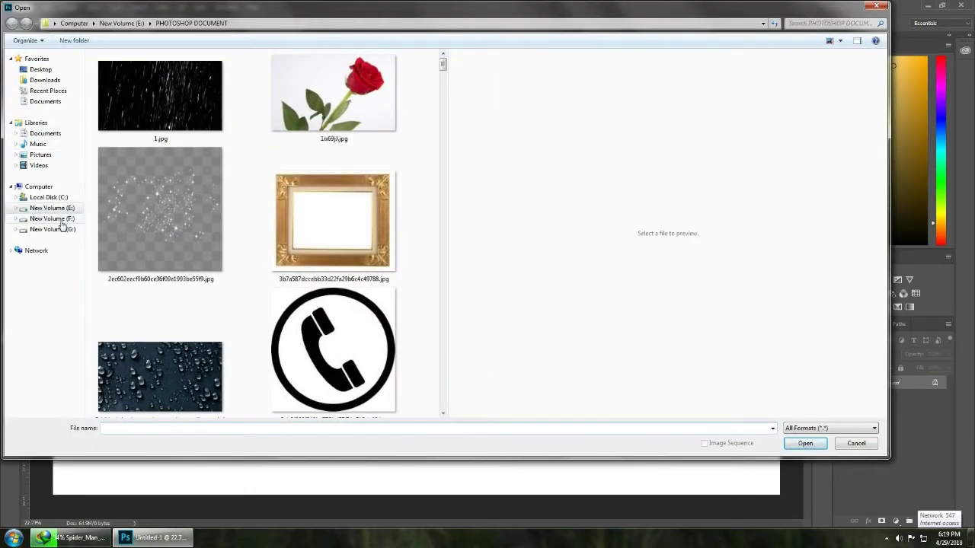
left_click(64, 222)
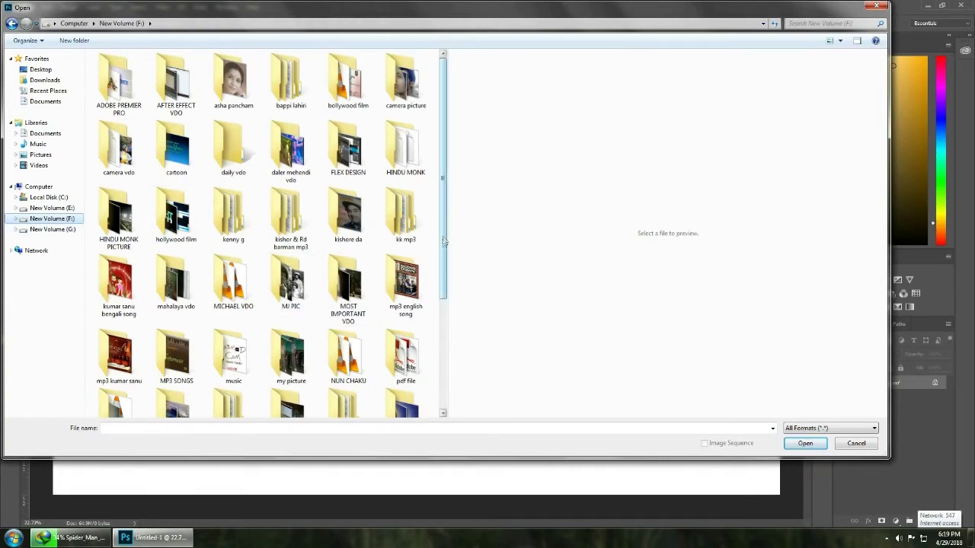
left_click_drag(444, 241, 443, 305)
left_click(55, 210)
double_click(358, 83)
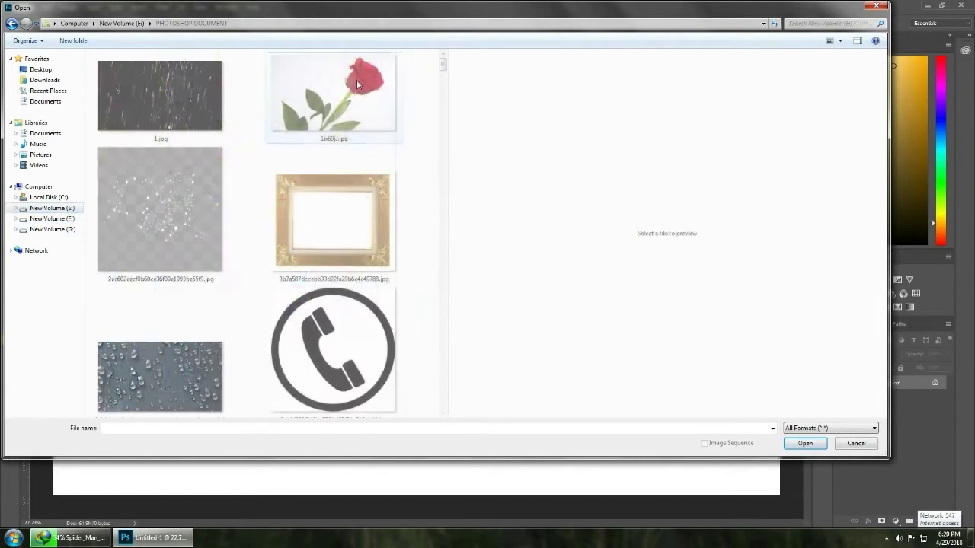
left_click_drag(443, 73, 439, 377)
left_click(392, 174)
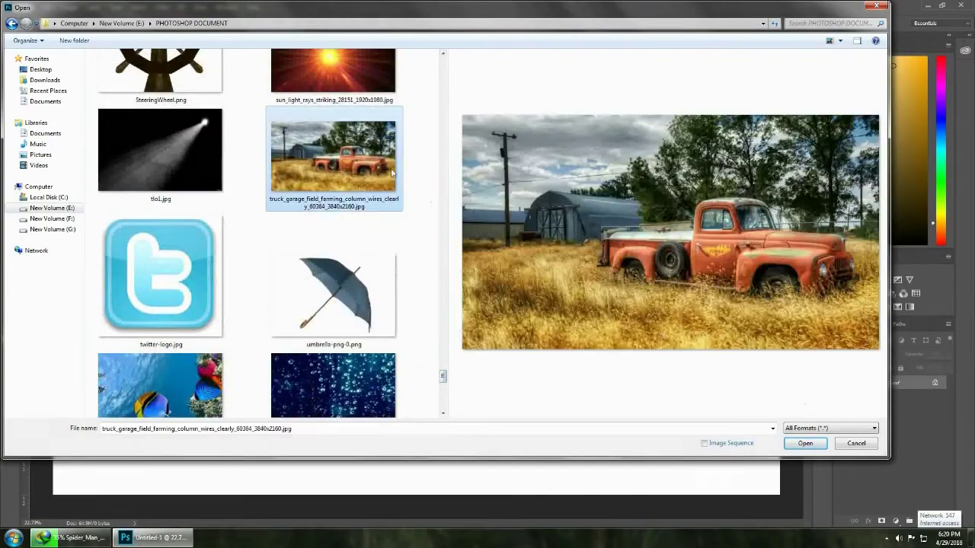
left_click(796, 444)
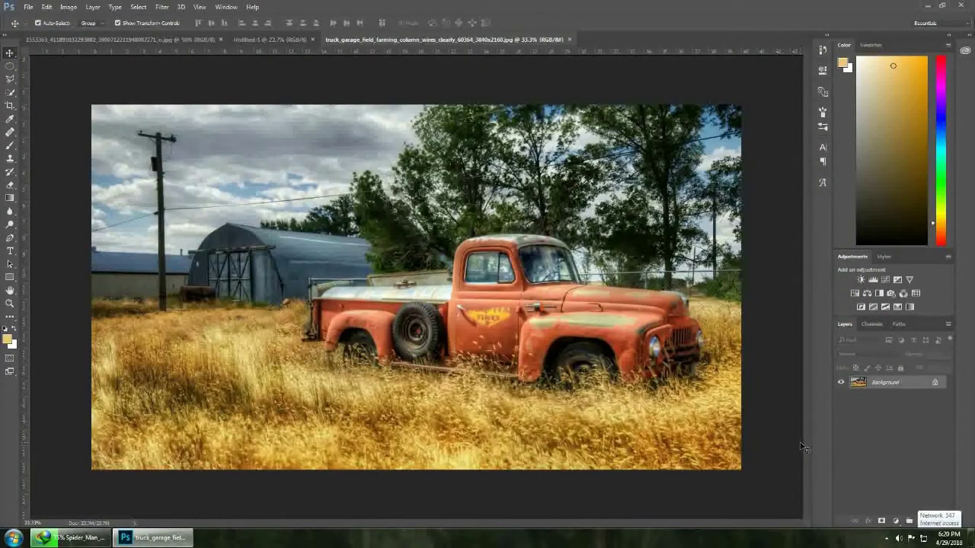
Step: Unlock the Background into Layer 0 and set up a resized Quick Selection brush
left_click(936, 382)
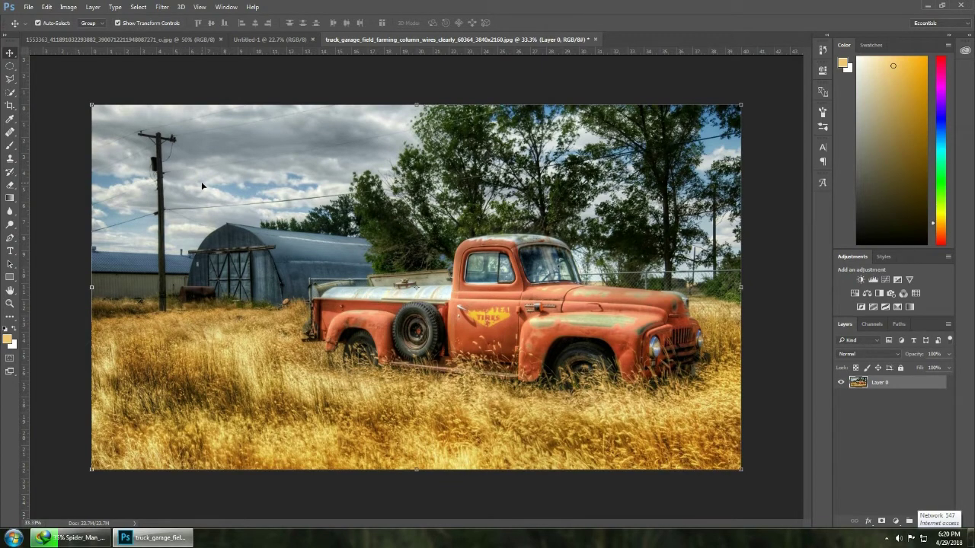
left_click(10, 92)
left_click(54, 94)
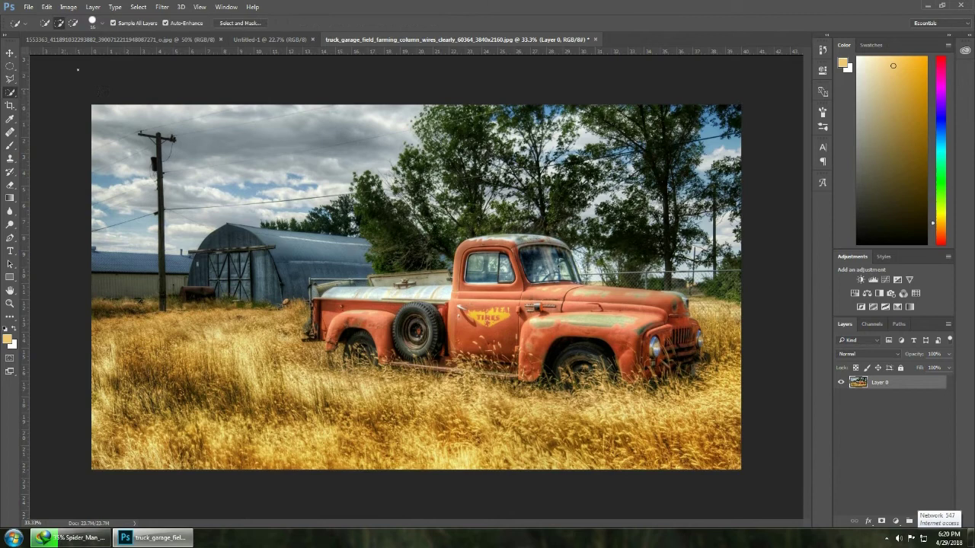
left_click(103, 26)
mouse_move(80, 54)
left_mouse_down()
mouse_move(61, 51)
mouse_move(72, 52)
left_mouse_up()
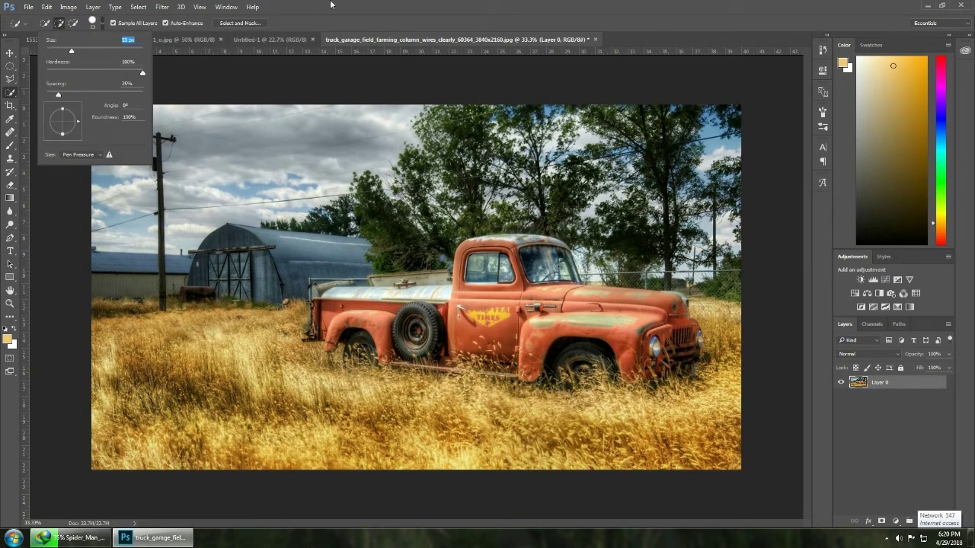
key("Return")
Step: Paint a selection over the sky along the truck and hangar roofline, refining with add/subtract
left_click(150, 122)
mouse_move(217, 118)
left_mouse_down()
mouse_move(381, 130)
mouse_move(701, 118)
mouse_move(737, 156)
mouse_move(722, 217)
mouse_move(727, 283)
mouse_move(629, 260)
mouse_move(571, 180)
left_mouse_up()
mouse_move(575, 236)
left_mouse_down()
mouse_move(495, 153)
mouse_move(329, 229)
mouse_move(155, 275)
mouse_move(121, 264)
mouse_move(91, 174)
mouse_move(163, 272)
mouse_move(195, 289)
mouse_move(244, 291)
left_mouse_up()
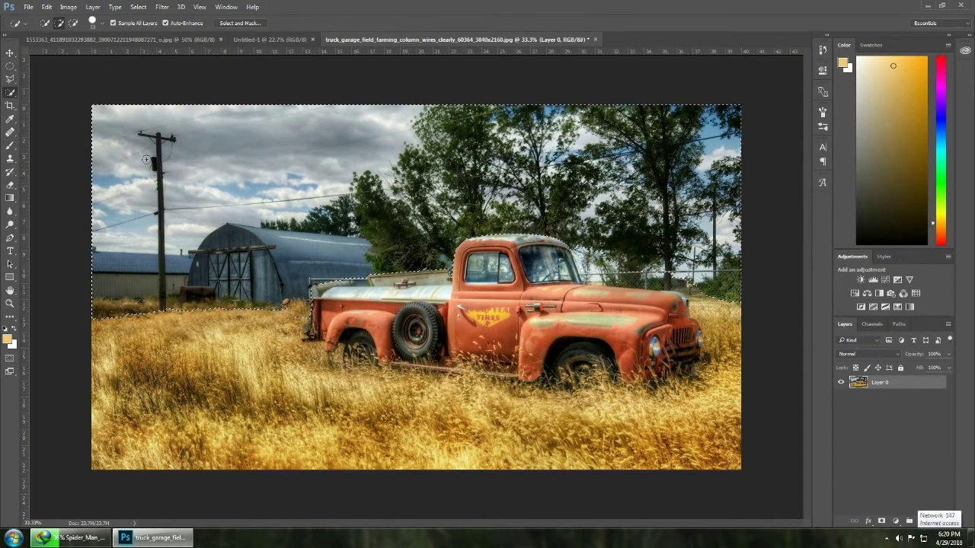
left_click(73, 23)
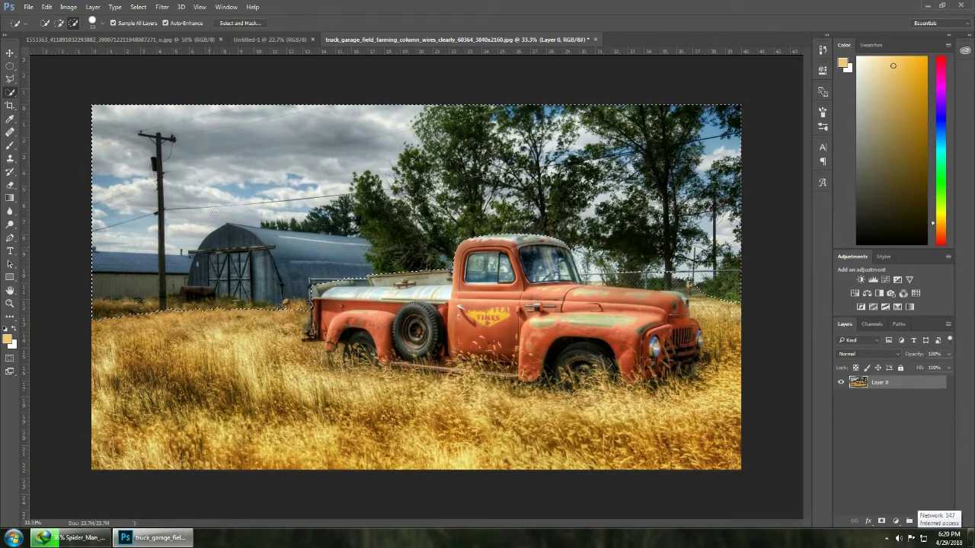
key("shift")
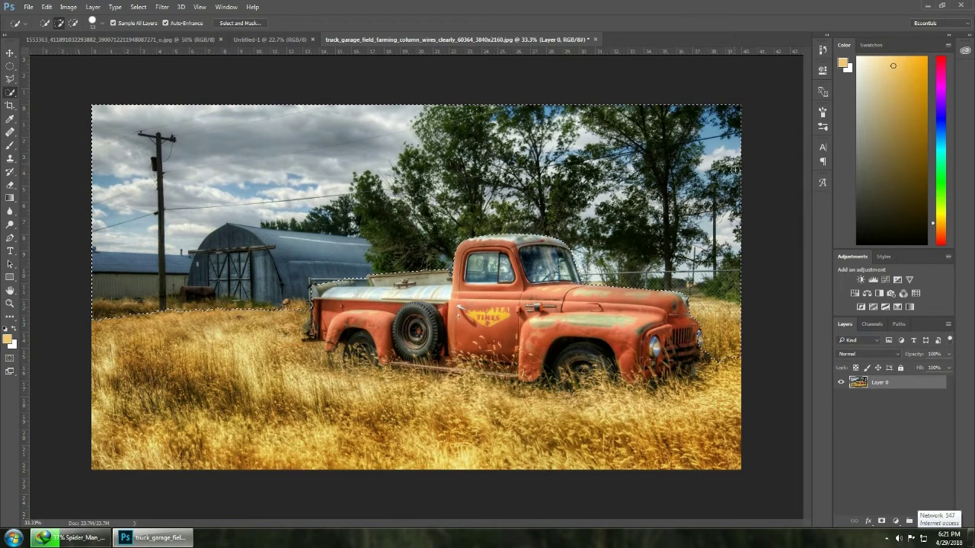
key("alt")
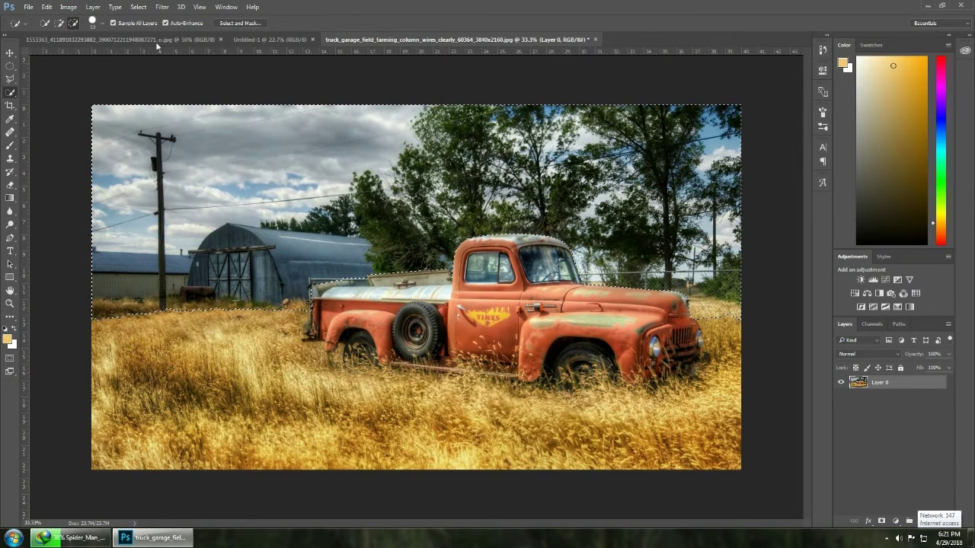
left_click(65, 26)
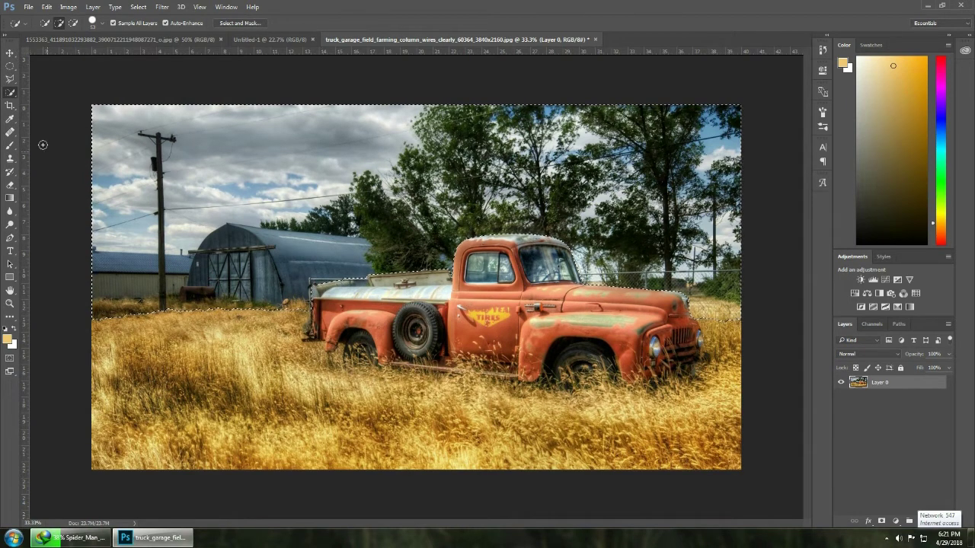
left_click(10, 53)
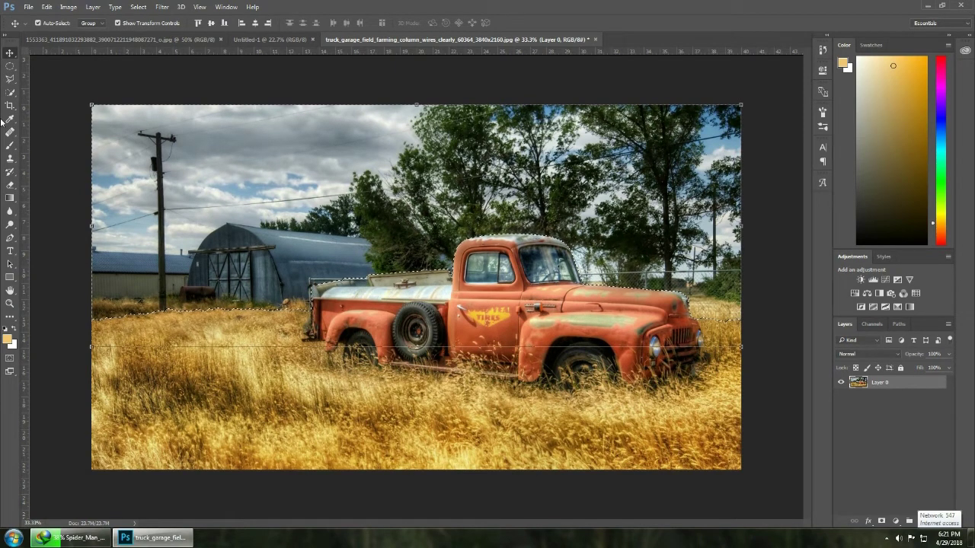
Step: Erase the selected sky to transparency, then bring the Untitled-1 canvas forward
left_click(10, 185)
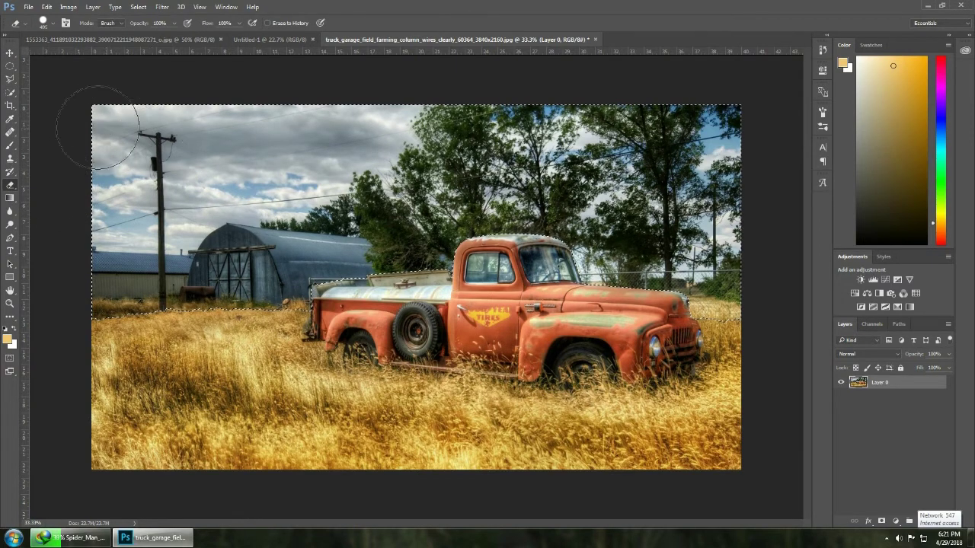
mouse_move(86, 121)
left_mouse_down()
mouse_move(552, 103)
mouse_move(672, 278)
mouse_move(87, 309)
mouse_move(302, 177)
mouse_move(632, 209)
left_mouse_up()
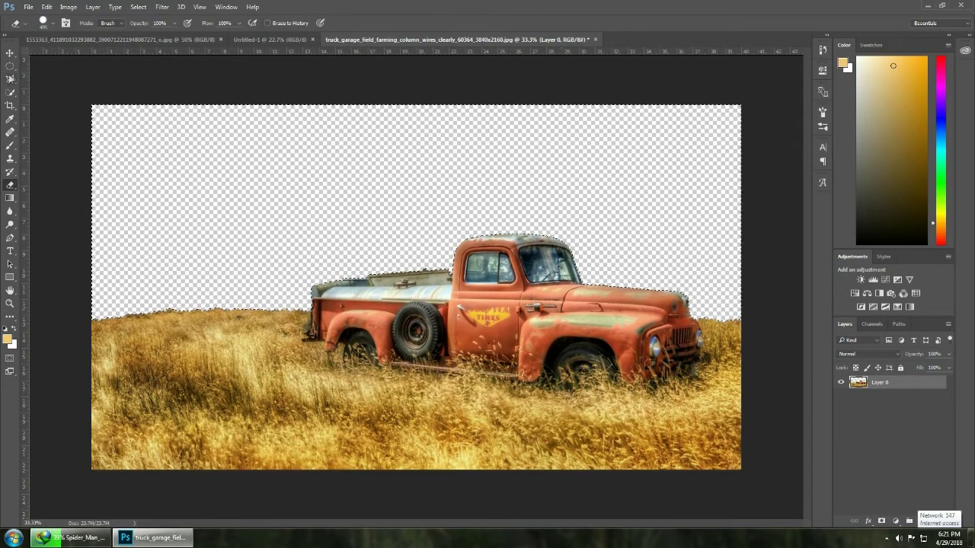
left_click(10, 52)
left_click(117, 39)
left_click_drag(263, 266, 263, 38)
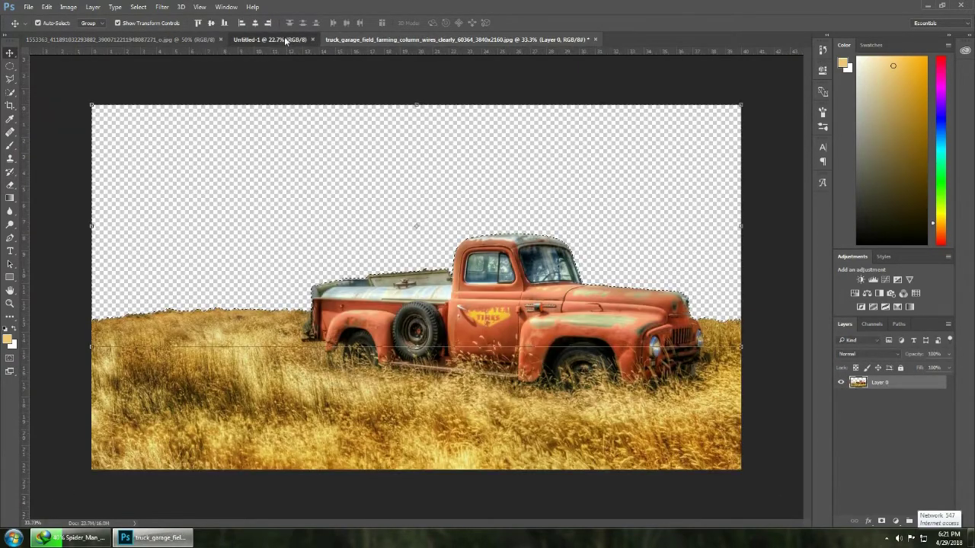
Step: Drag the cut-out truck onto Untitled-1, stretch it to fill the canvas, then delete it
mouse_move(264, 38)
left_mouse_down()
mouse_move(362, 335)
mouse_move(371, 299)
mouse_move(228, 368)
left_mouse_up()
left_click_drag(227, 369, 287, 40)
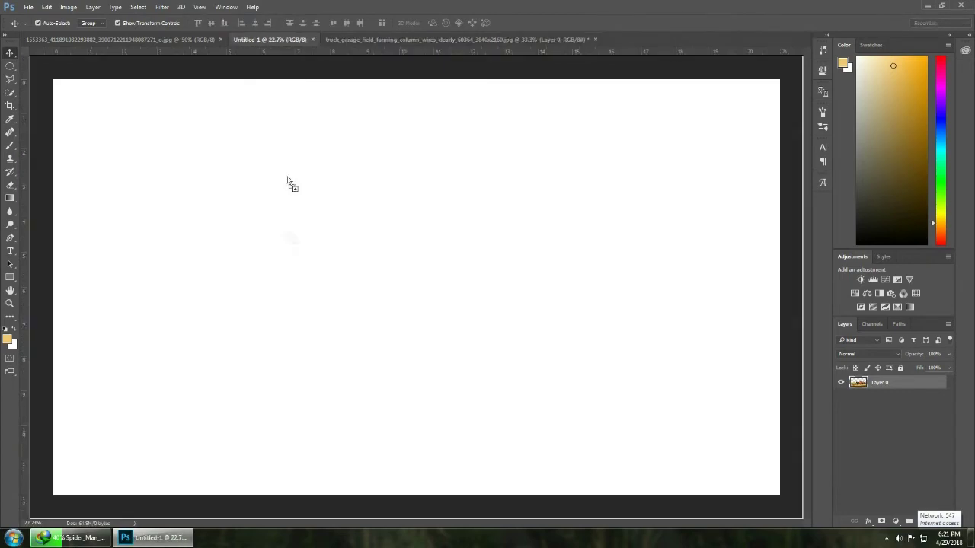
left_click_drag(288, 40, 281, 317)
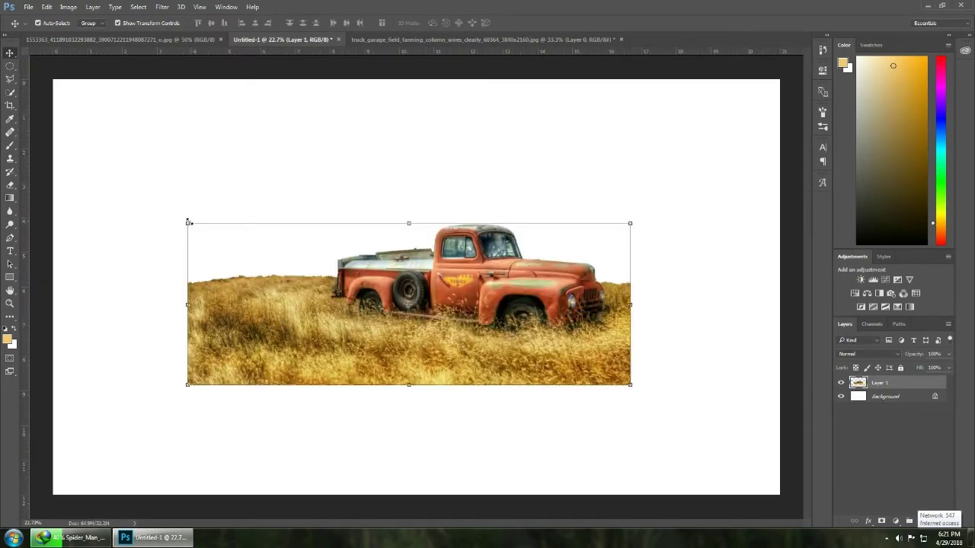
mouse_move(187, 223)
left_mouse_down()
mouse_move(127, 145)
mouse_move(54, 82)
left_mouse_up()
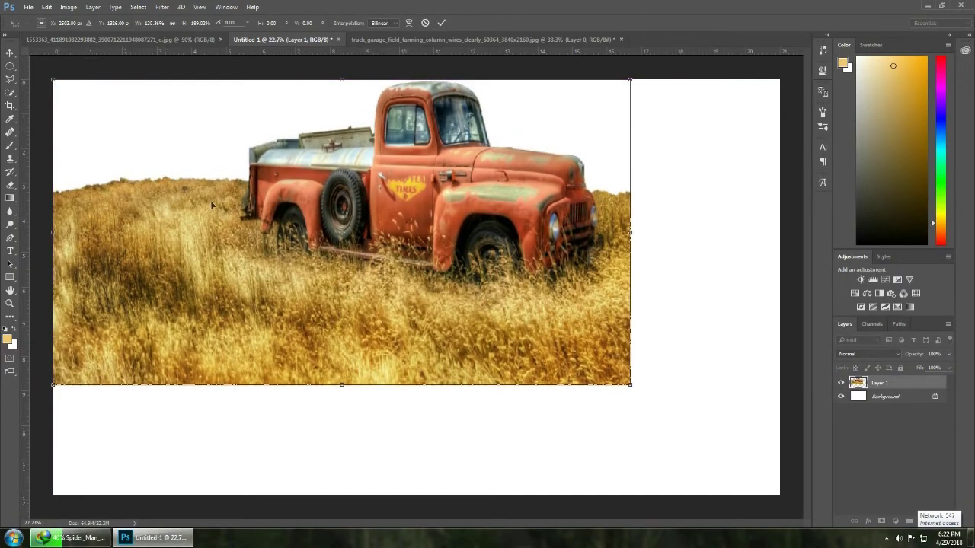
left_click_drag(631, 385, 777, 492)
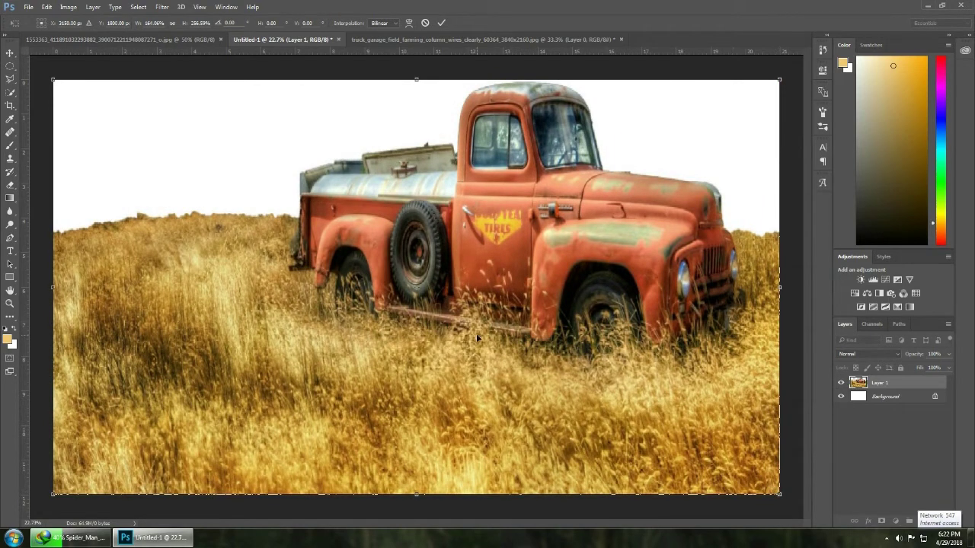
key("Return")
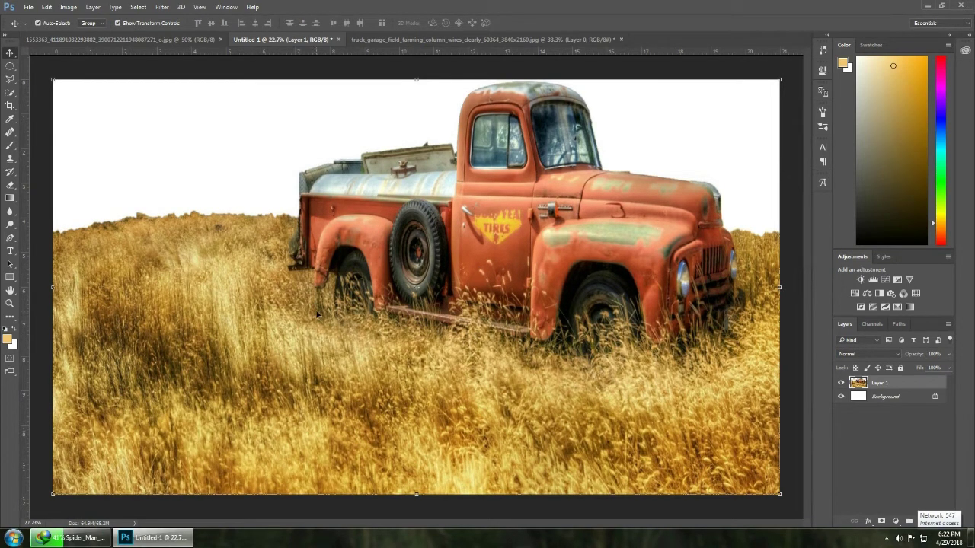
key("Delete")
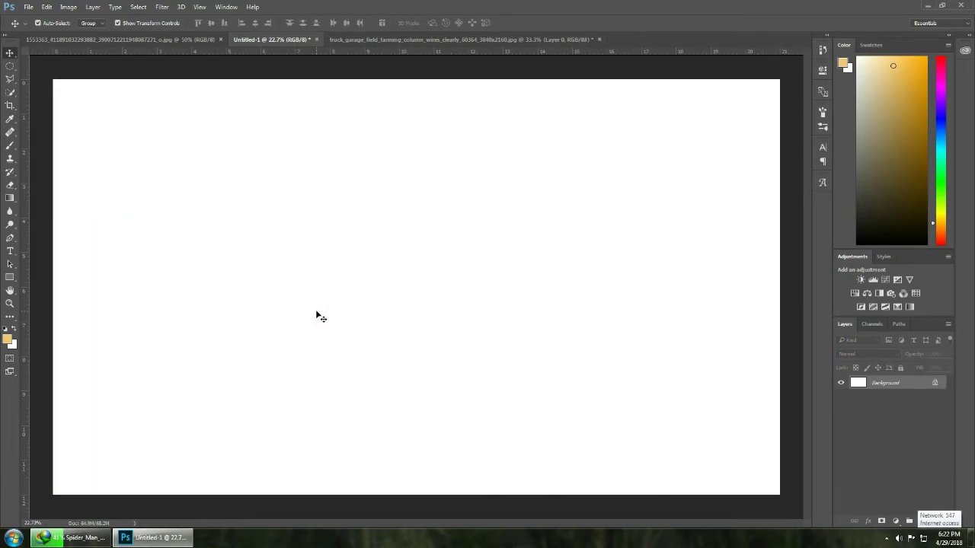
Step: Close Untitled-1, answering the save prompt, and start a new document from File > New
left_click(317, 39)
left_click(489, 201)
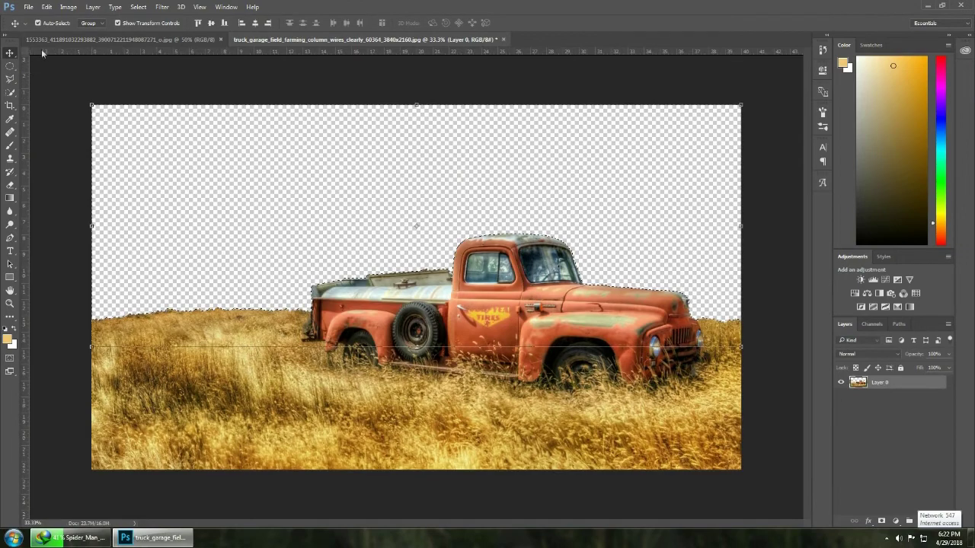
left_click(28, 7)
left_click(44, 19)
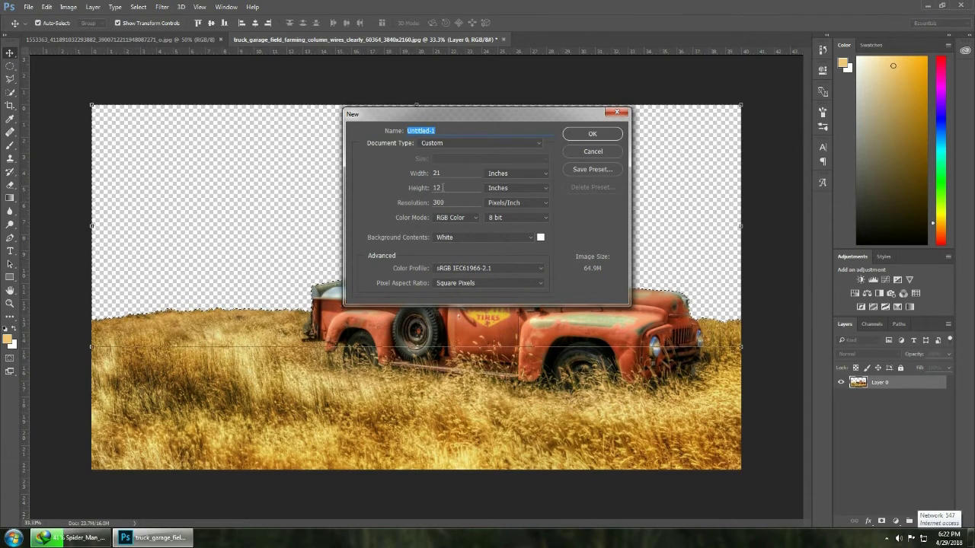
Step: Delete the 21-inch width, enter 17, then remove its last digit
left_click(441, 174)
key("BackSpace")
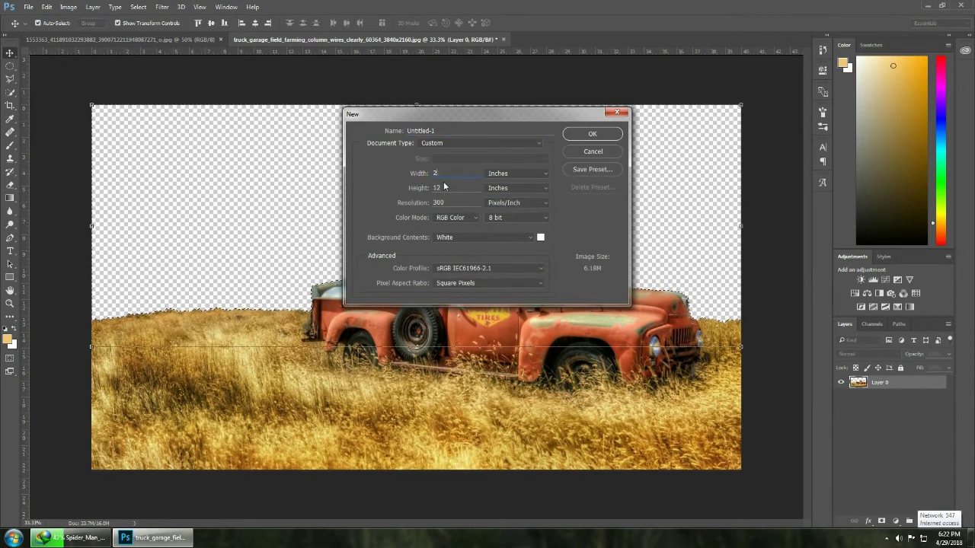
key("BackSpace")
type("17")
key("BackSpace")
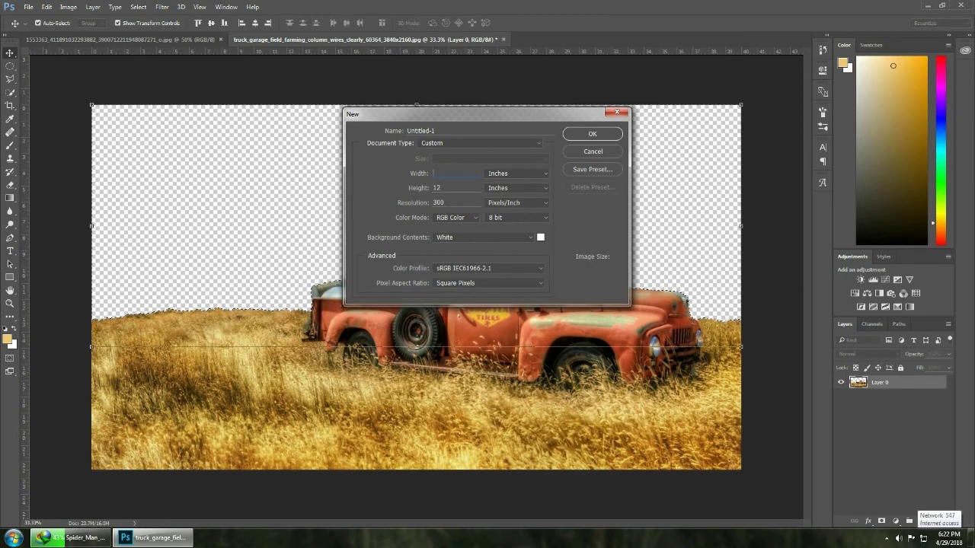